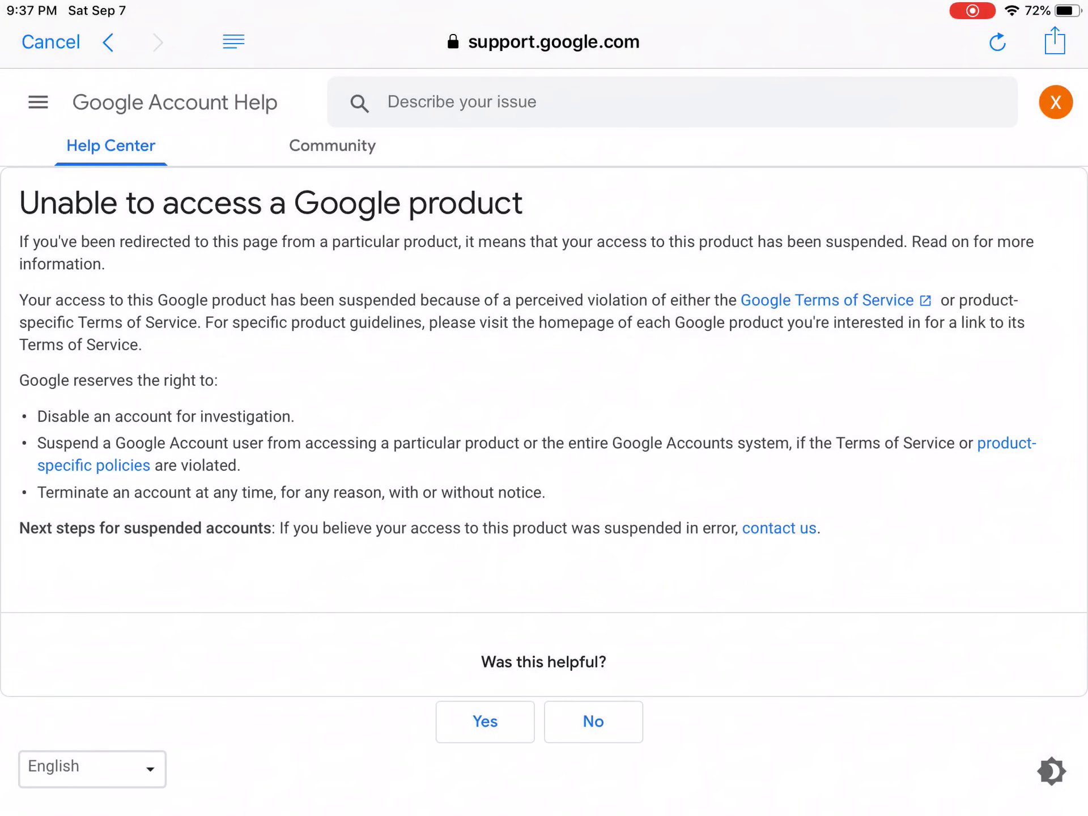
{"action": "scroll", "coordinate": [544, 426], "scroll_direction": "down", "scroll_amount": 3}
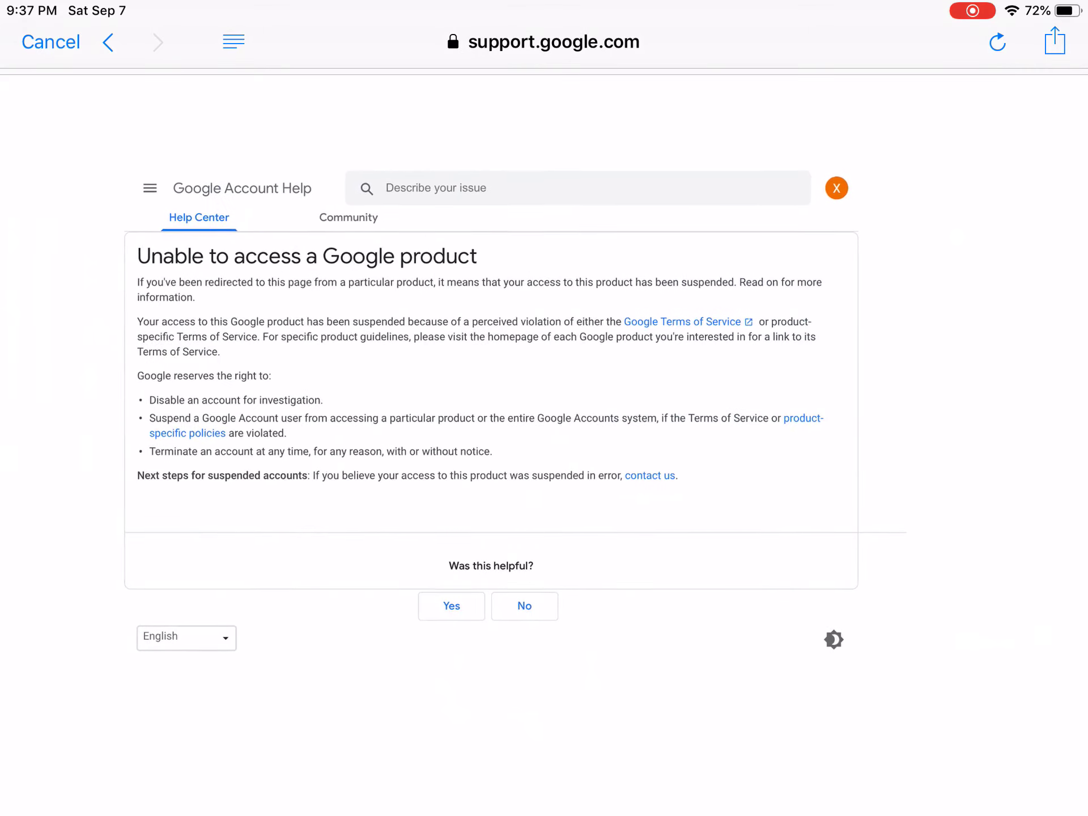
{"action": "scroll", "coordinate": [544, 425], "scroll_direction": "up", "scroll_amount": 3}
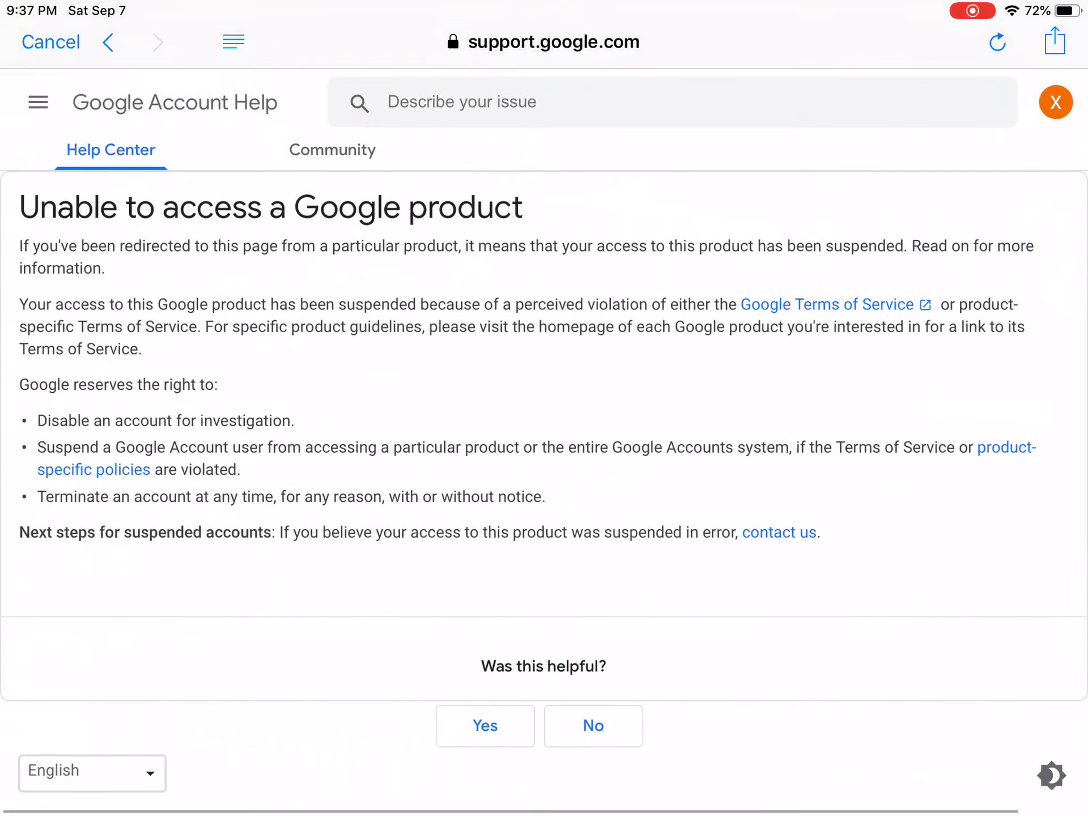
{"action": "scroll", "coordinate": [544, 425], "scroll_direction": "up", "scroll_amount": 5}
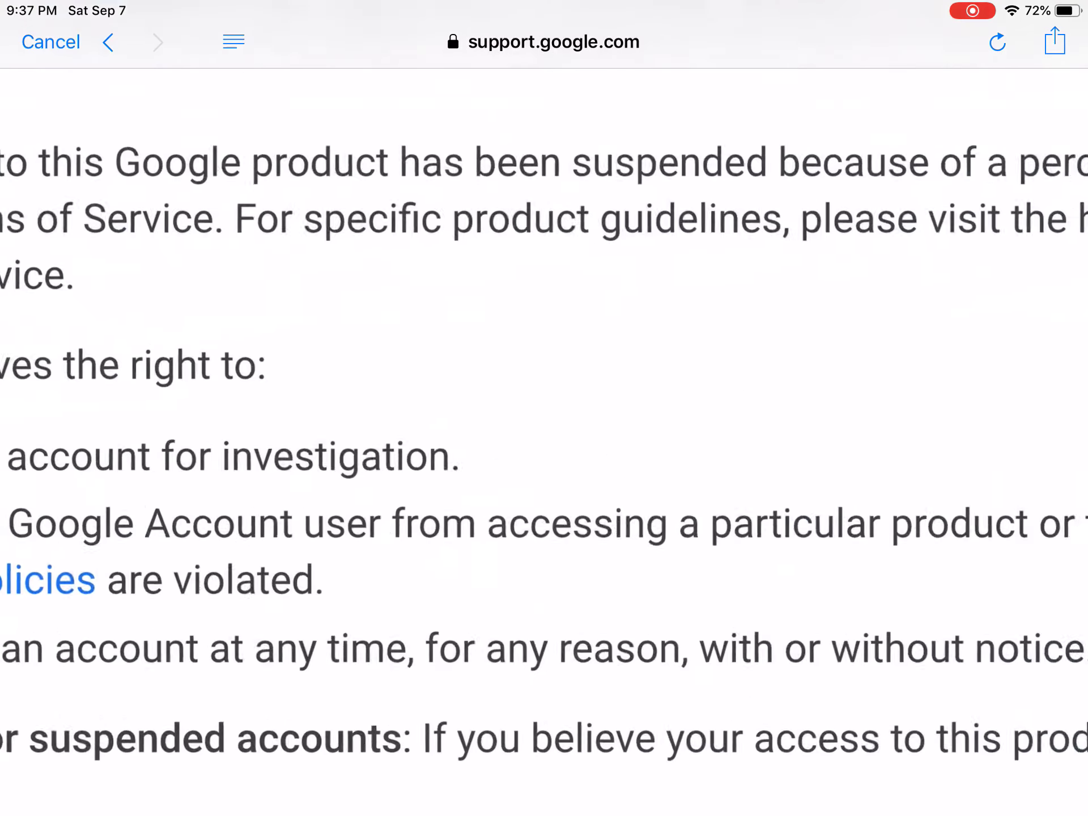
{"action": "scroll", "coordinate": [544, 425], "scroll_direction": "up", "scroll_amount": 4}
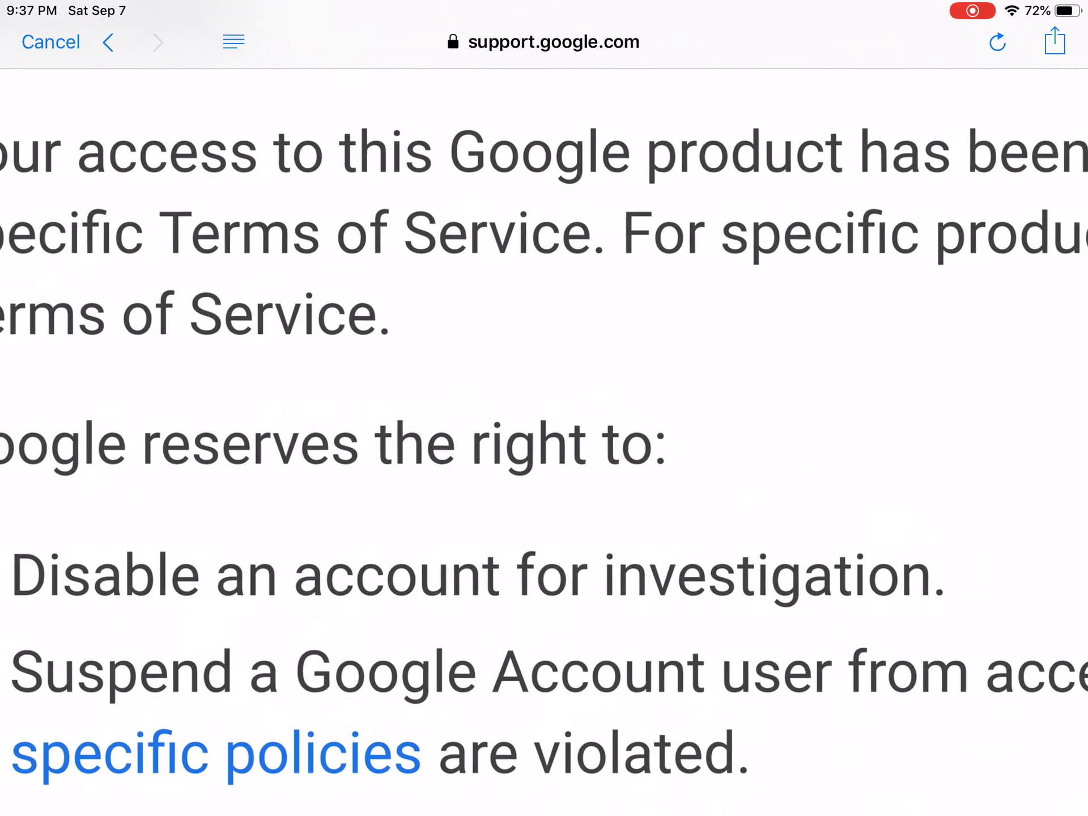
{"action": "scroll", "coordinate": [545, 425], "scroll_direction": "down", "scroll_amount": 5}
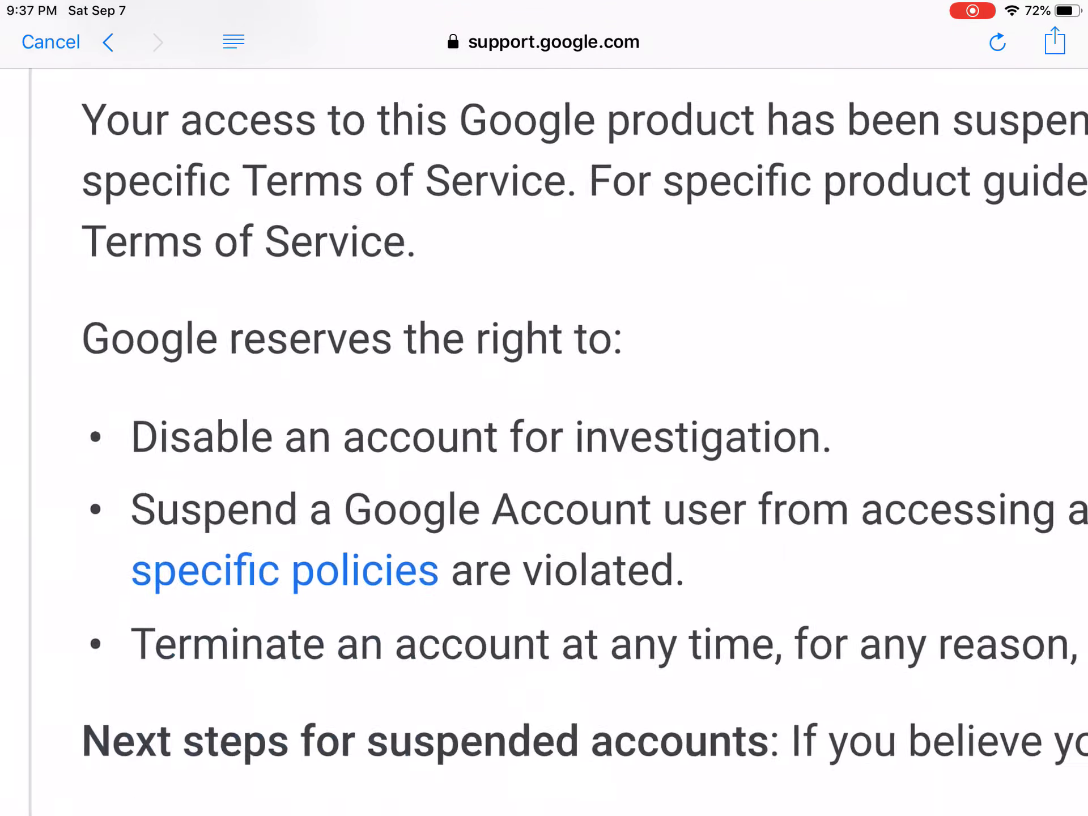
{"action": "scroll", "coordinate": [544, 425], "scroll_direction": "down", "scroll_amount": 5}
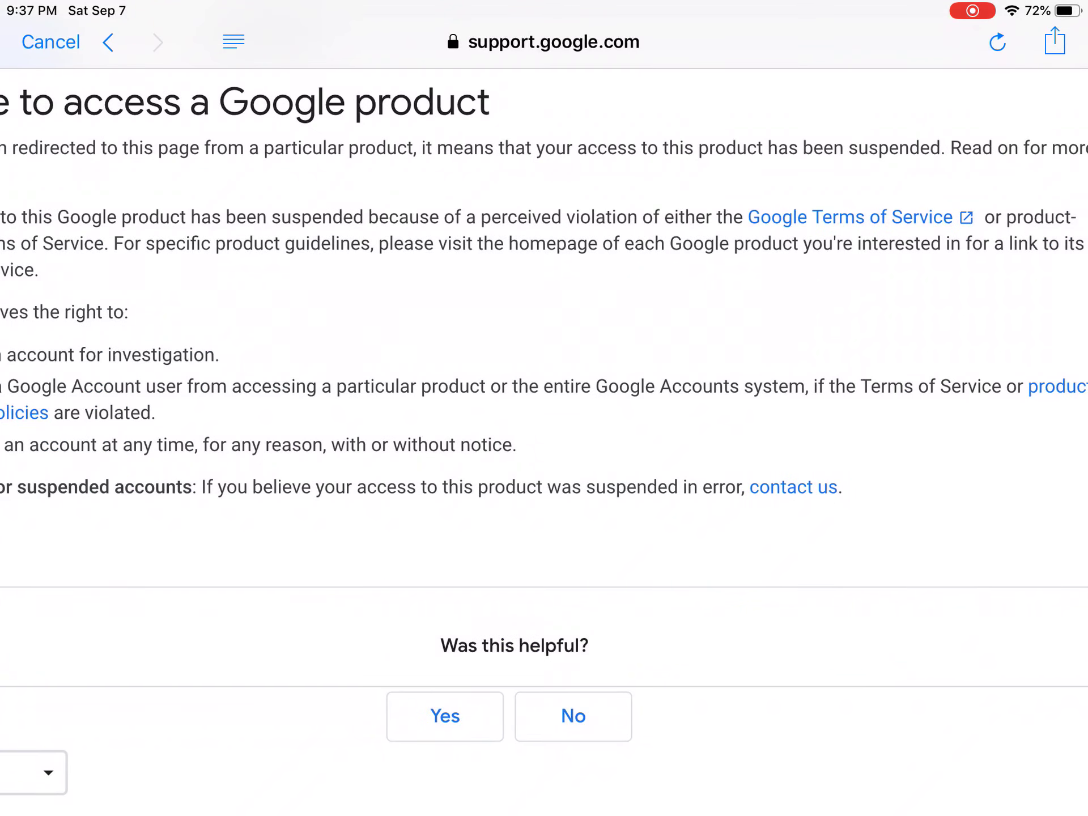
{"action": "scroll", "coordinate": [544, 426], "scroll_direction": "right", "scroll_amount": 3}
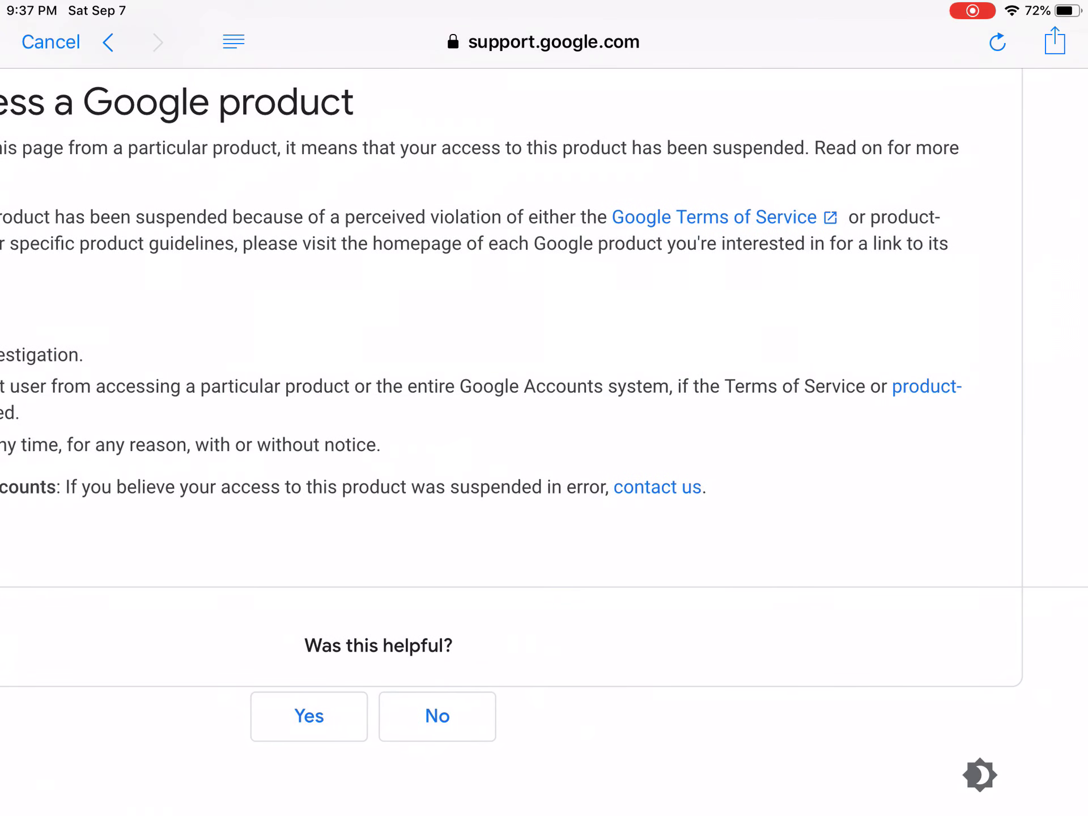
Step: Read the Policies by product list, including the YouTube Community Guidelines, then return to it
{"action": "left_click", "coordinate": [927, 386]}
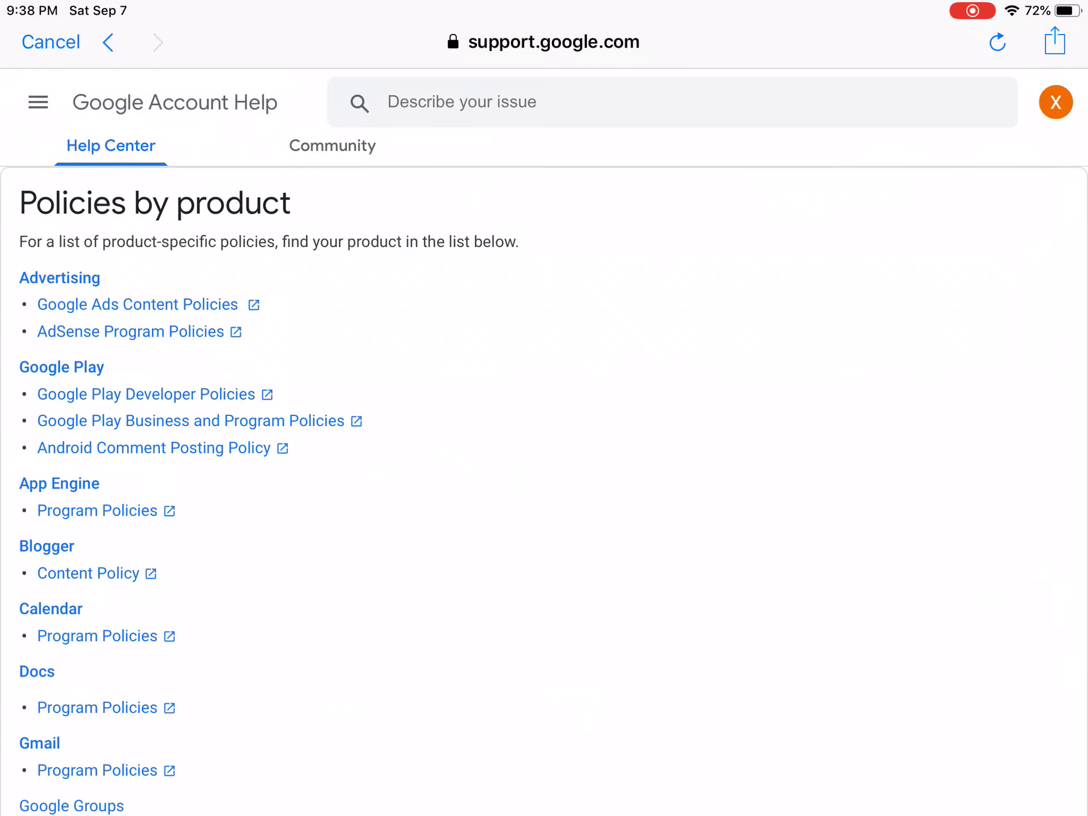
{"action": "scroll", "coordinate": [544, 476], "scroll_direction": "down", "scroll_amount": 5}
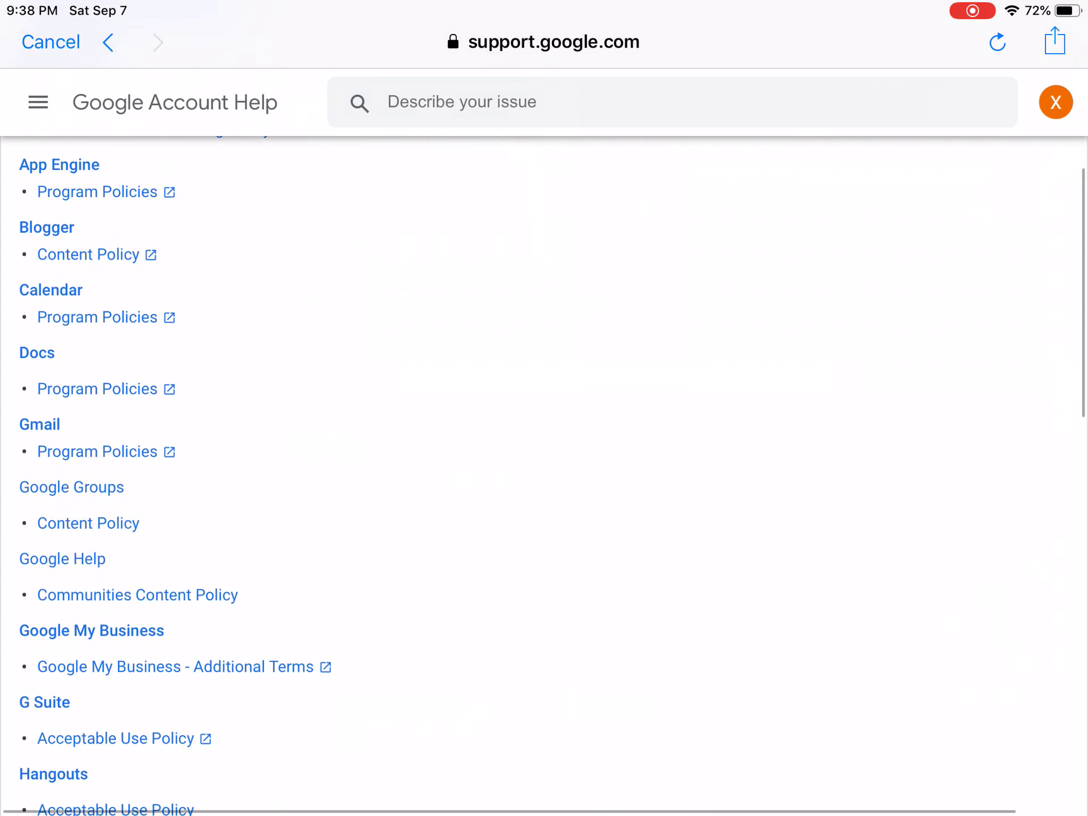
{"action": "scroll", "coordinate": [544, 476], "scroll_direction": "down", "scroll_amount": 6}
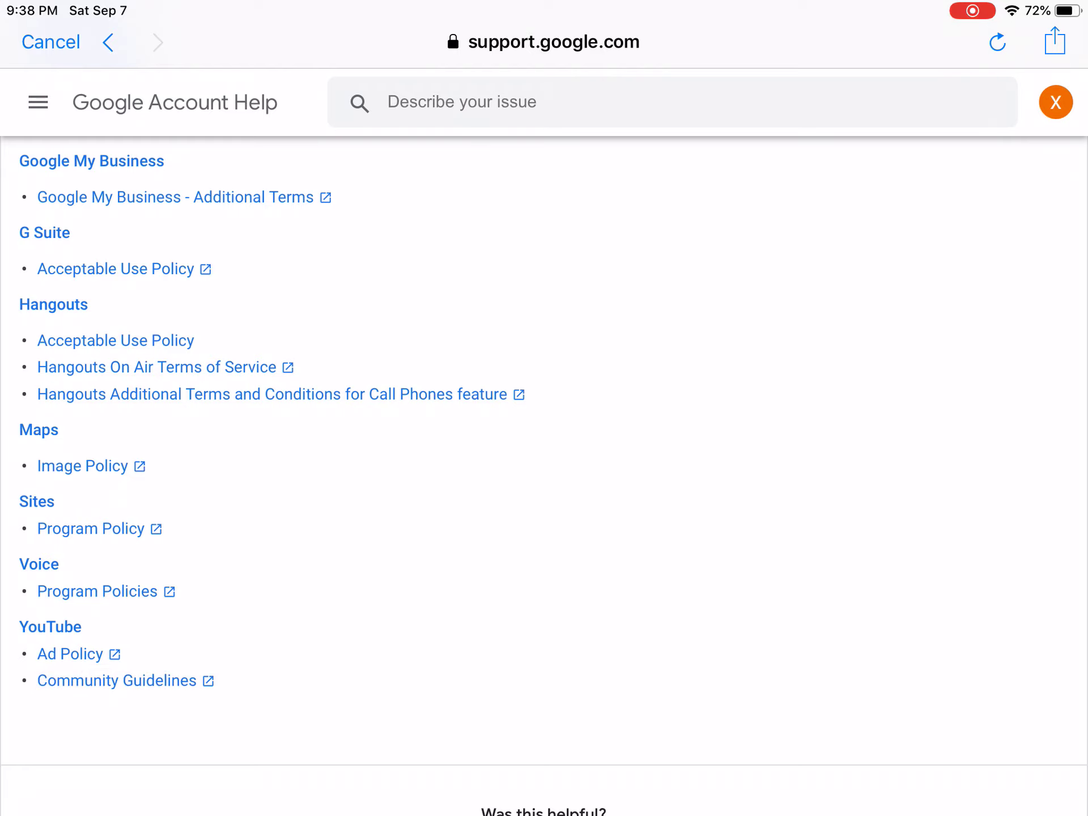
{"action": "left_click", "coordinate": [117, 680]}
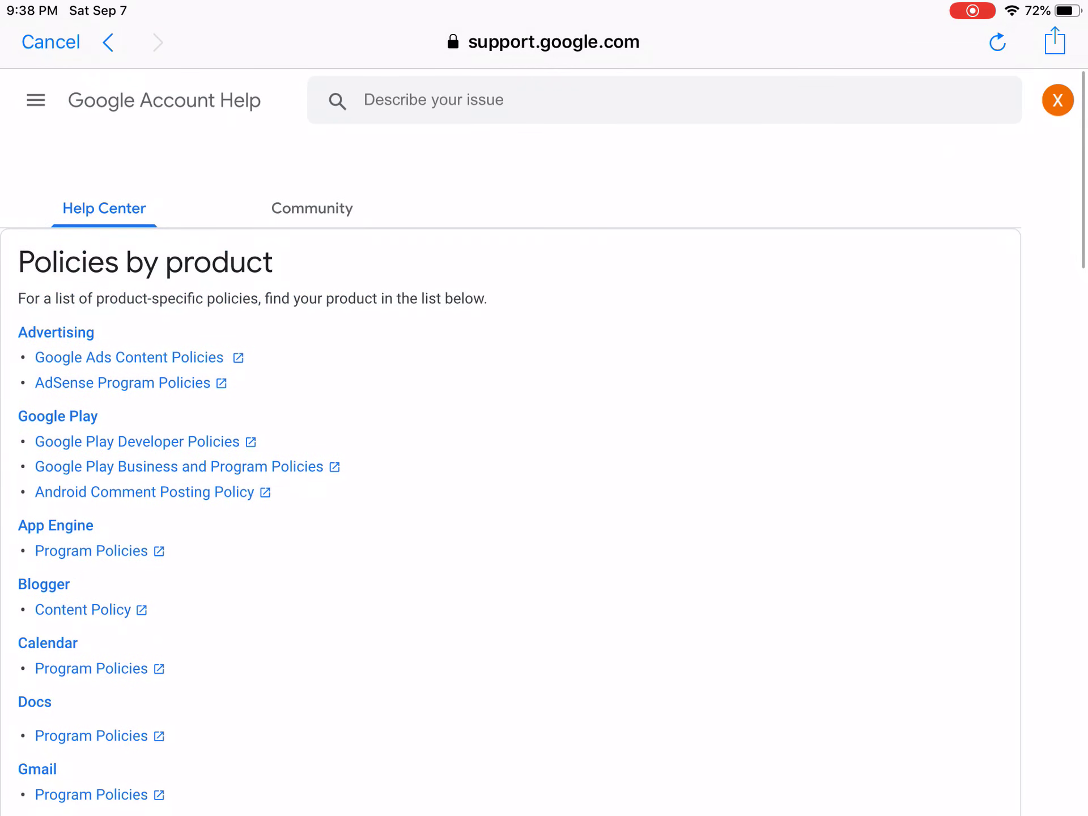
{"action": "scroll", "coordinate": [545, 511], "scroll_direction": "down", "scroll_amount": 15}
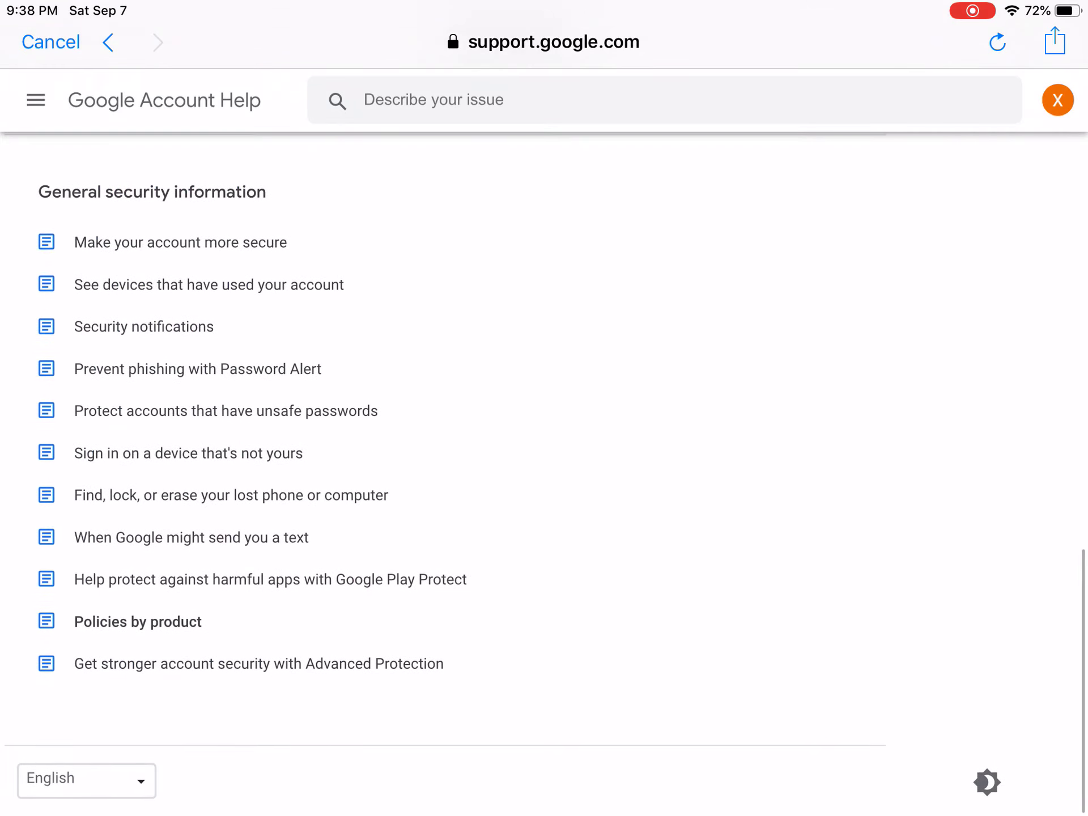
{"action": "scroll", "coordinate": [544, 426], "scroll_direction": "up", "scroll_amount": 8}
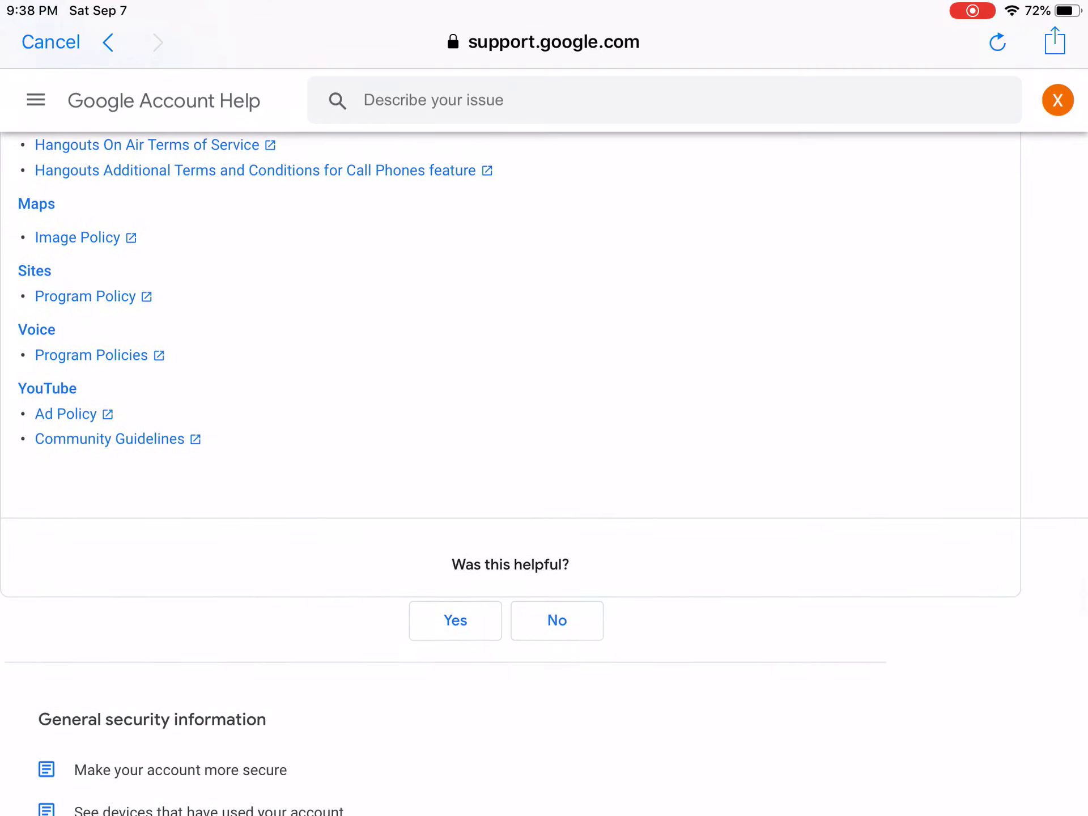
{"action": "scroll", "coordinate": [544, 425], "scroll_direction": "down", "scroll_amount": 2}
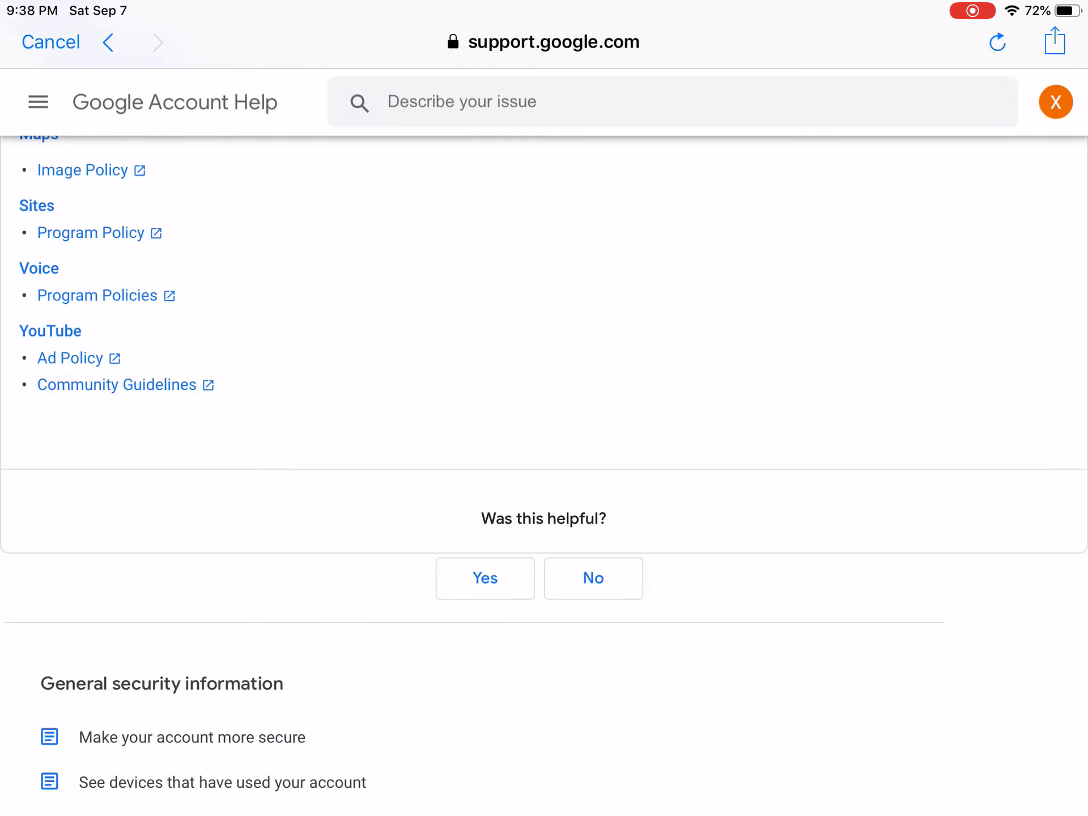
{"action": "scroll", "coordinate": [544, 425], "scroll_direction": "down", "scroll_amount": 6}
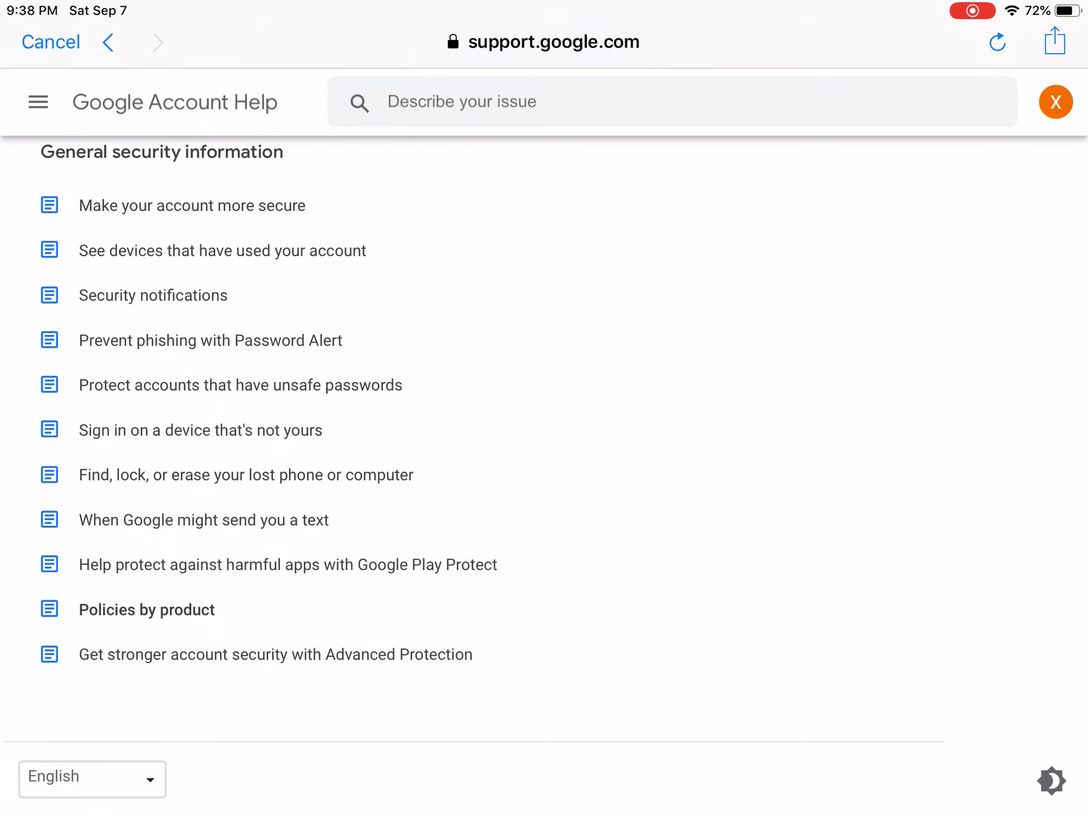
{"action": "left_click", "coordinate": [147, 610]}
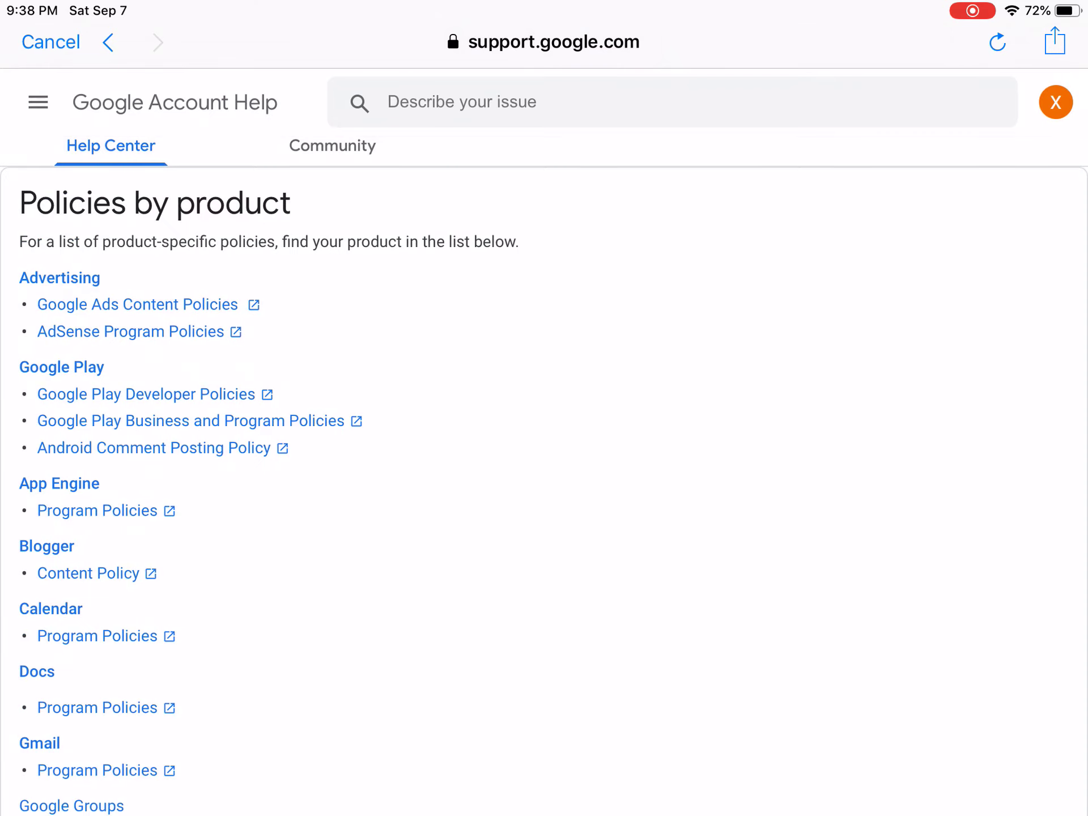
{"action": "scroll", "coordinate": [544, 476], "scroll_direction": "down", "scroll_amount": 5}
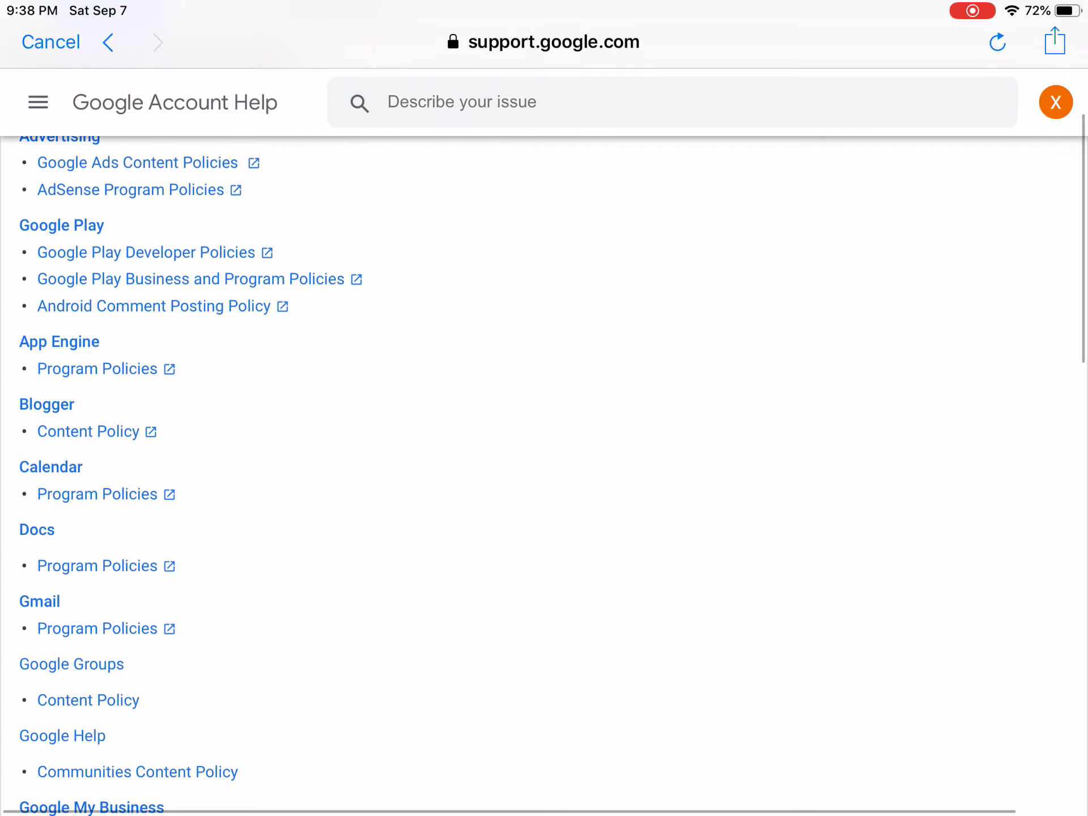
{"action": "scroll", "coordinate": [544, 476], "scroll_direction": "down", "scroll_amount": 10}
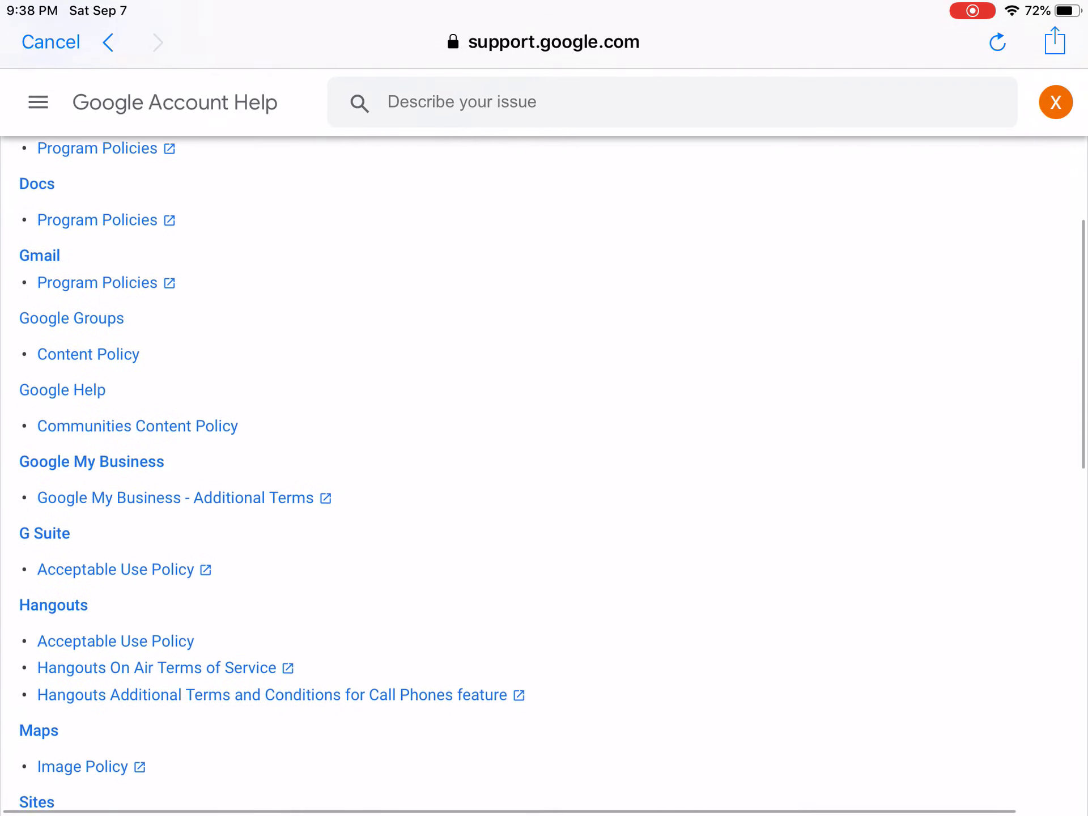
{"action": "scroll", "coordinate": [544, 476], "scroll_direction": "up", "scroll_amount": 3}
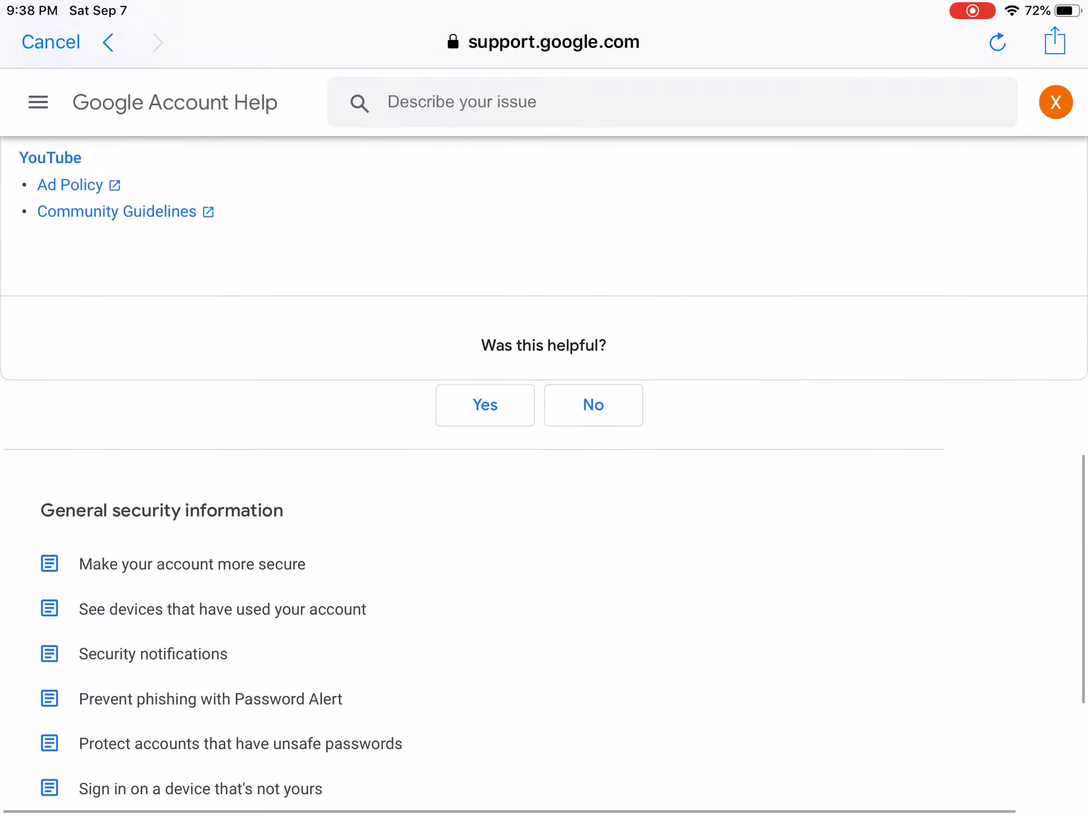
{"action": "scroll", "coordinate": [544, 476], "scroll_direction": "up", "scroll_amount": 3}
{"action": "scroll", "coordinate": [544, 476], "scroll_direction": "up", "scroll_amount": 5}
{"action": "scroll", "coordinate": [544, 476], "scroll_direction": "down", "scroll_amount": 2}
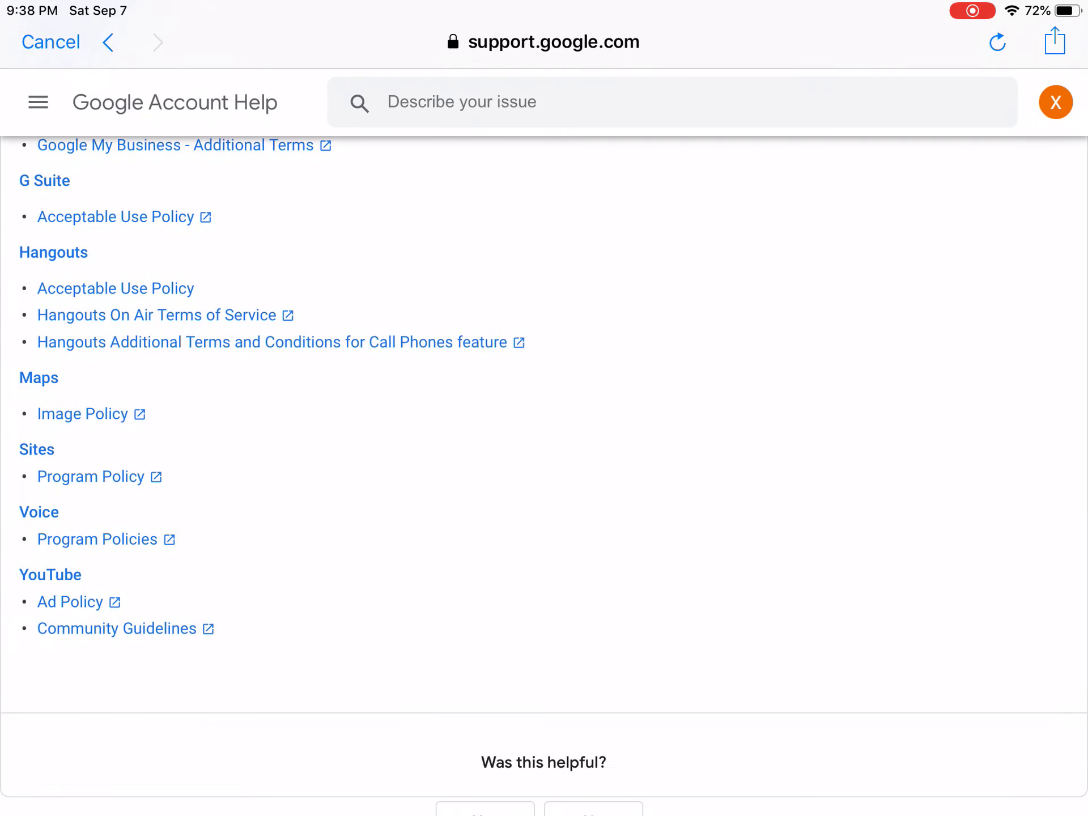
{"action": "scroll", "coordinate": [544, 476], "scroll_direction": "up", "scroll_amount": 5}
{"action": "scroll", "coordinate": [544, 476], "scroll_direction": "up", "scroll_amount": 5}
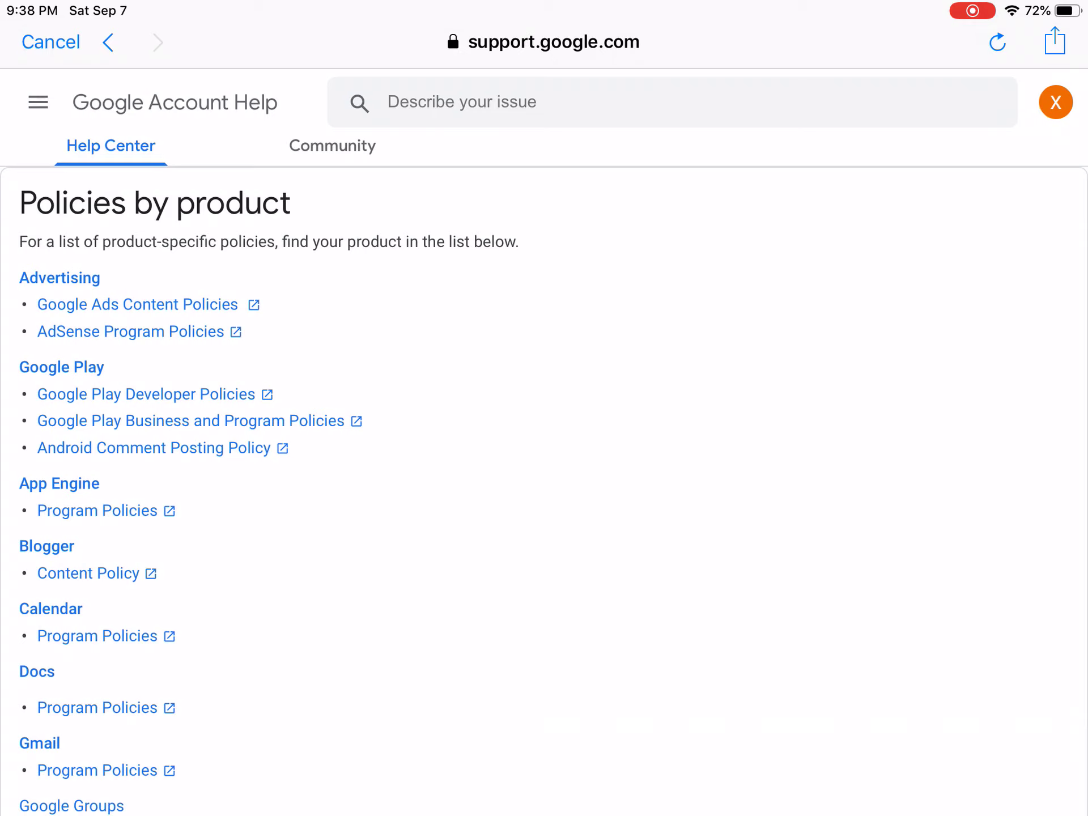
Step: Leave the help page and scroll the other channel's recommended Home feed
{"action": "left_click", "coordinate": [50, 42]}
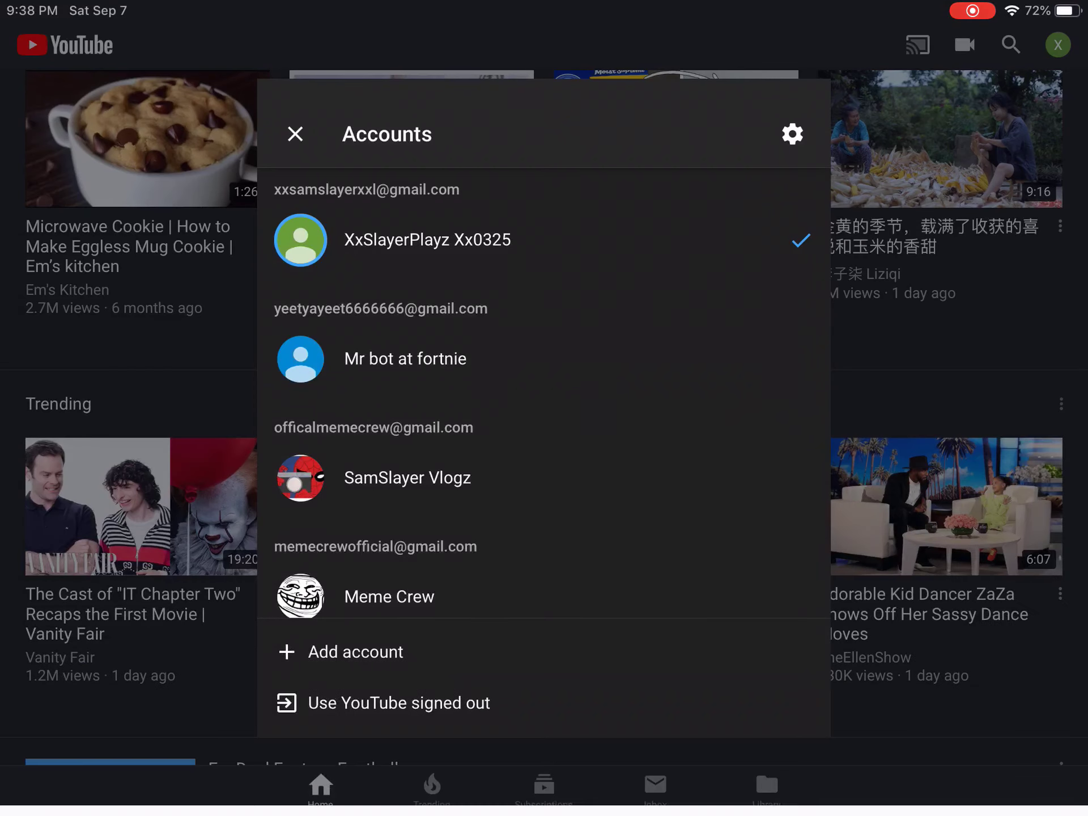
{"action": "scroll", "coordinate": [544, 408], "scroll_direction": "down", "scroll_amount": 2}
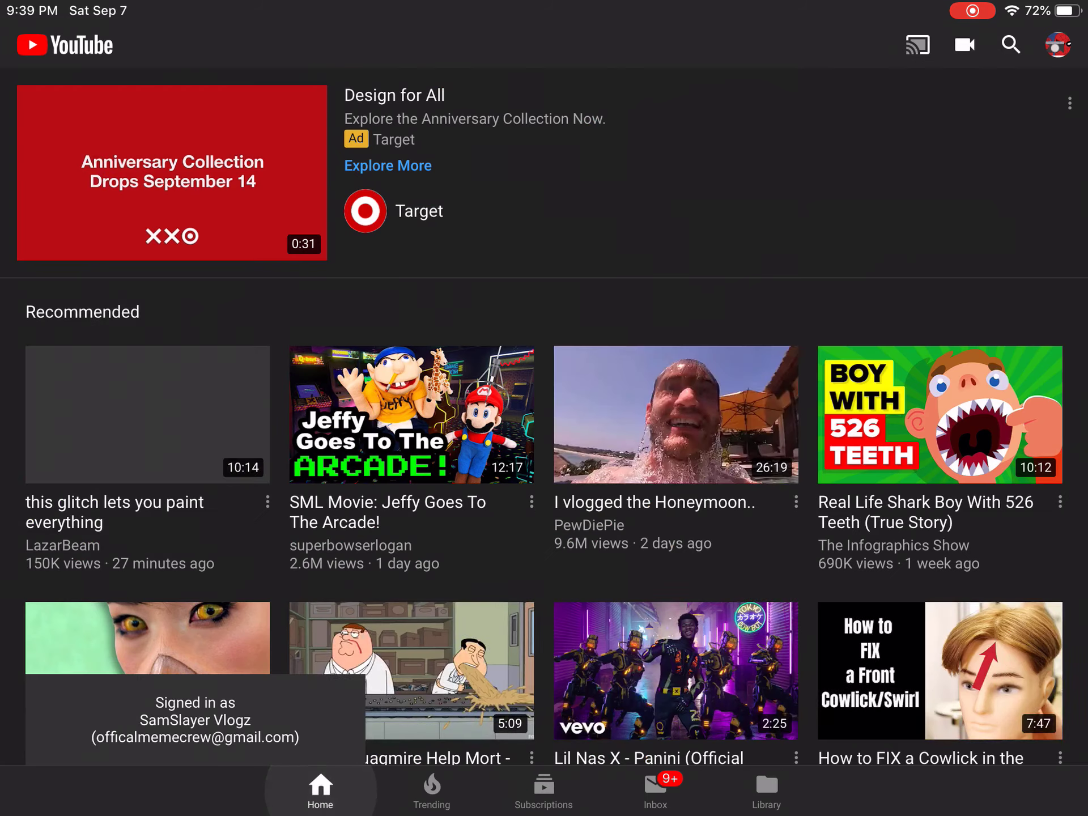
{"action": "scroll", "coordinate": [544, 425], "scroll_direction": "down", "scroll_amount": 5}
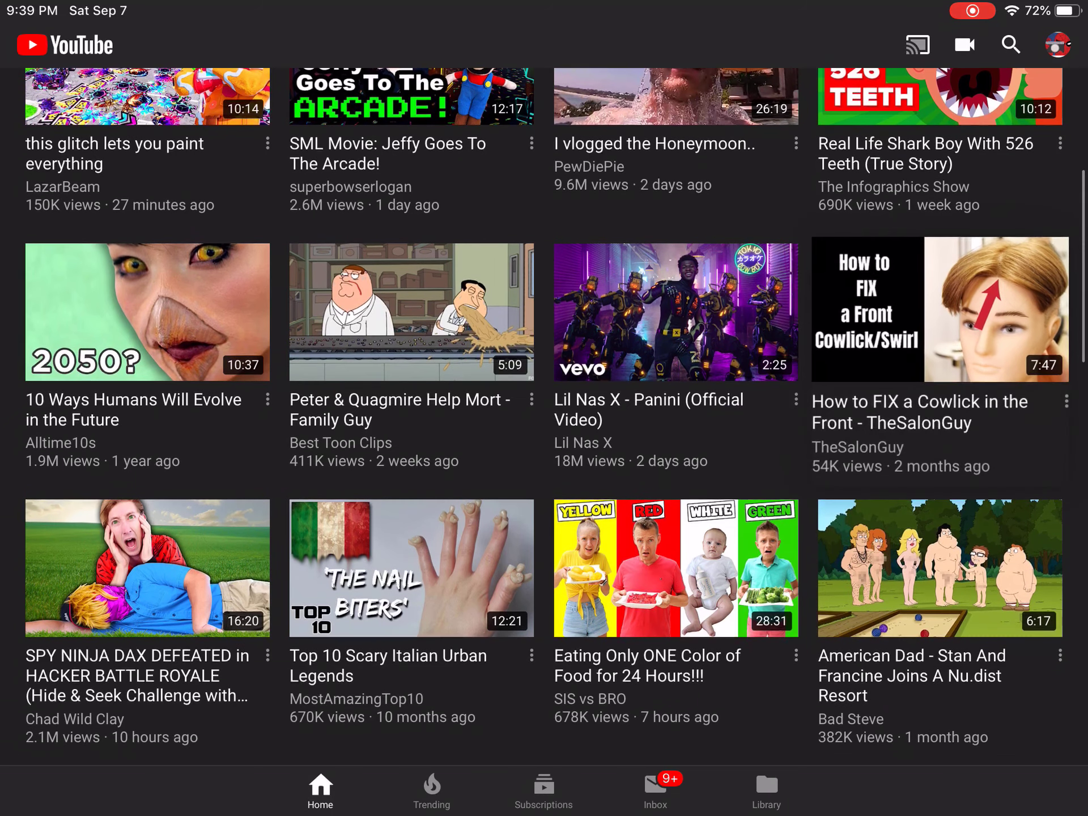
{"action": "left_click_drag", "start_coordinate": [939, 366], "coordinate": [939, 352]}
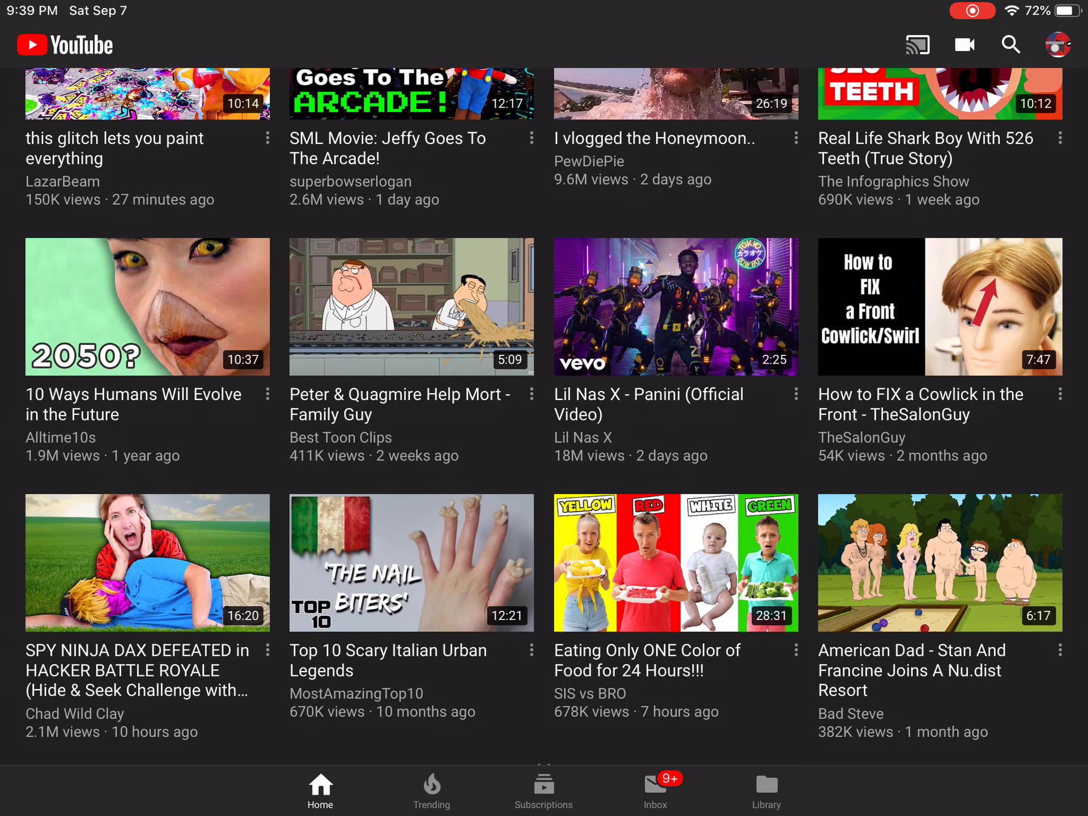
{"action": "scroll", "coordinate": [544, 425], "scroll_direction": "up", "scroll_amount": 5}
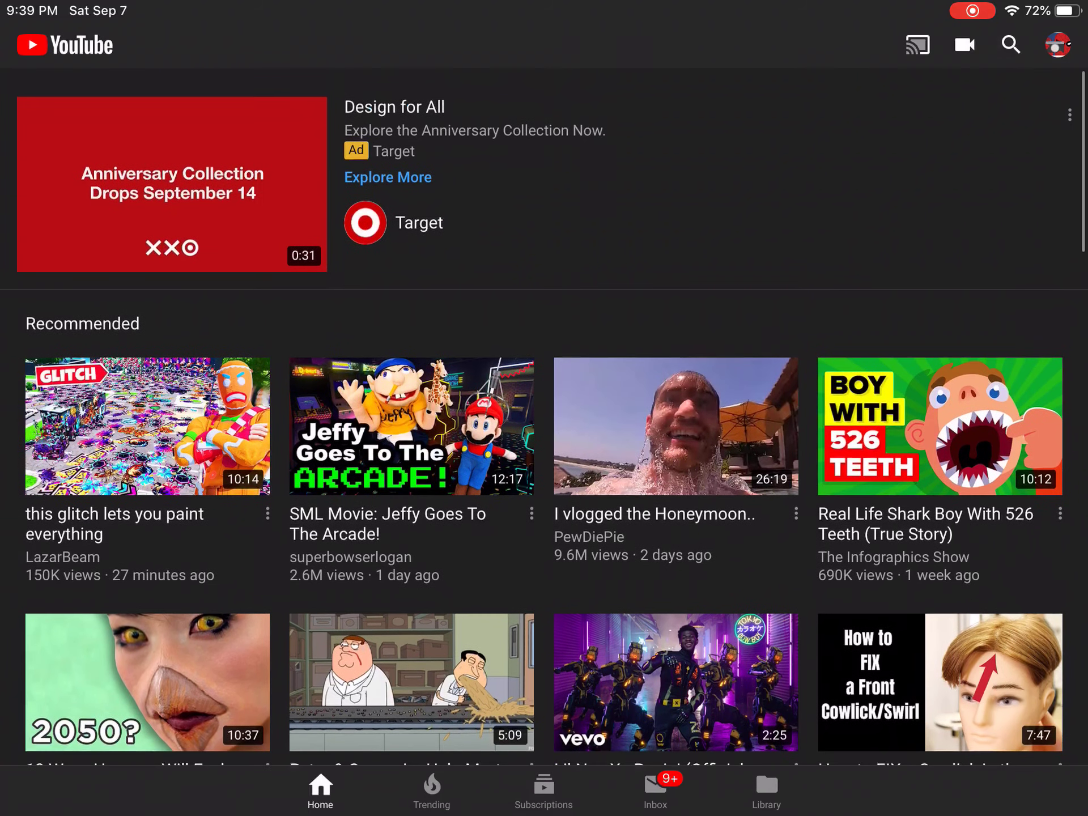
Step: Play the centipede video from the inbox, shrink it to a mini-player, and return Home
{"action": "left_click", "coordinate": [656, 791]}
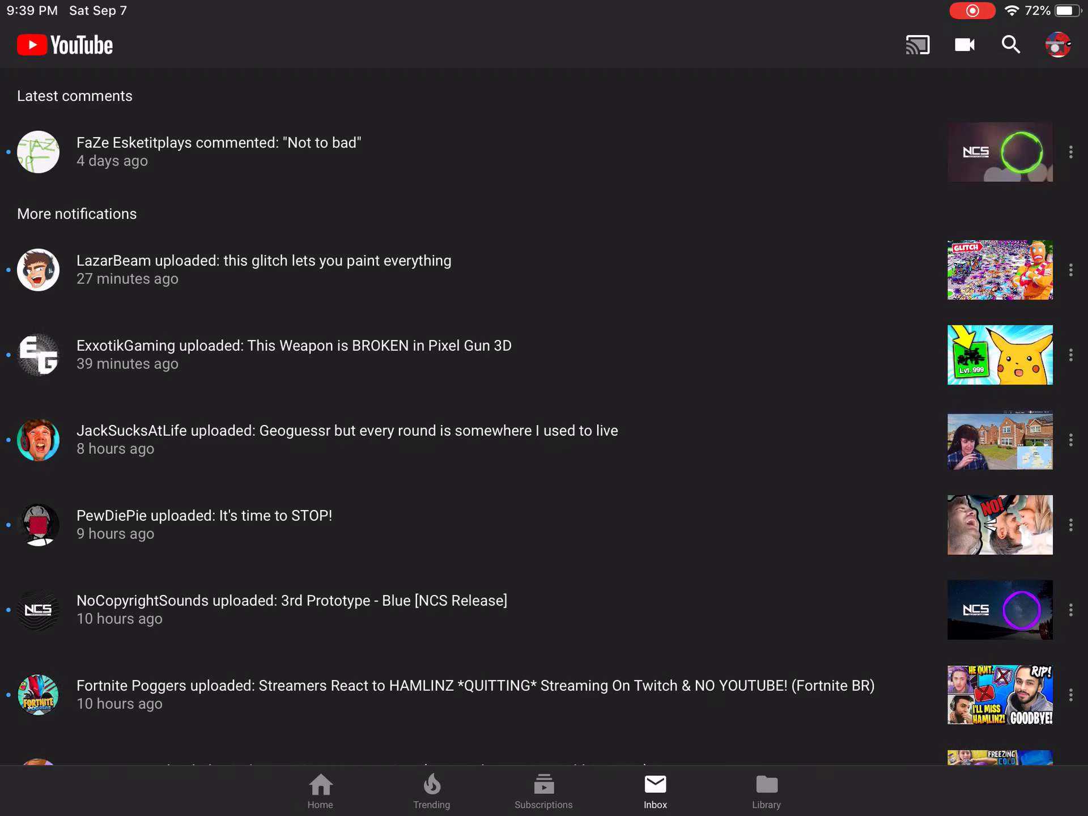
{"action": "scroll", "coordinate": [544, 426], "scroll_direction": "down", "scroll_amount": 2}
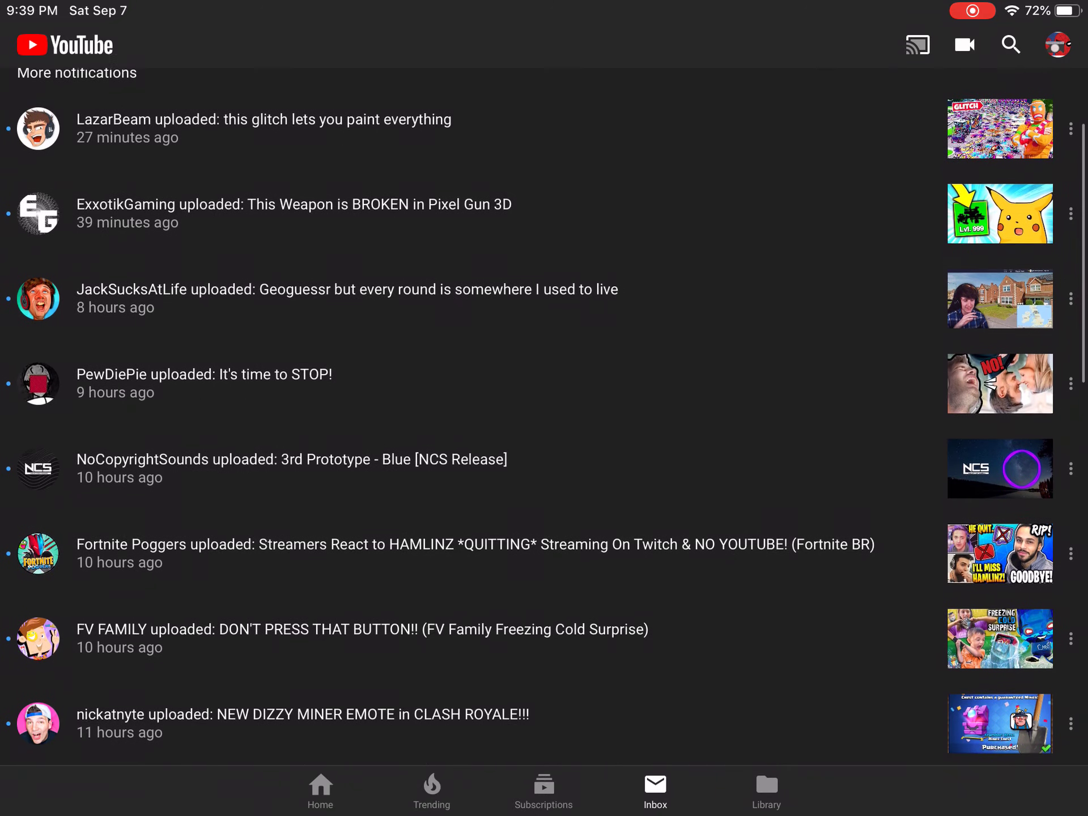
{"action": "scroll", "coordinate": [544, 426], "scroll_direction": "up", "scroll_amount": 2}
{"action": "scroll", "coordinate": [544, 425], "scroll_direction": "up", "scroll_amount": 3}
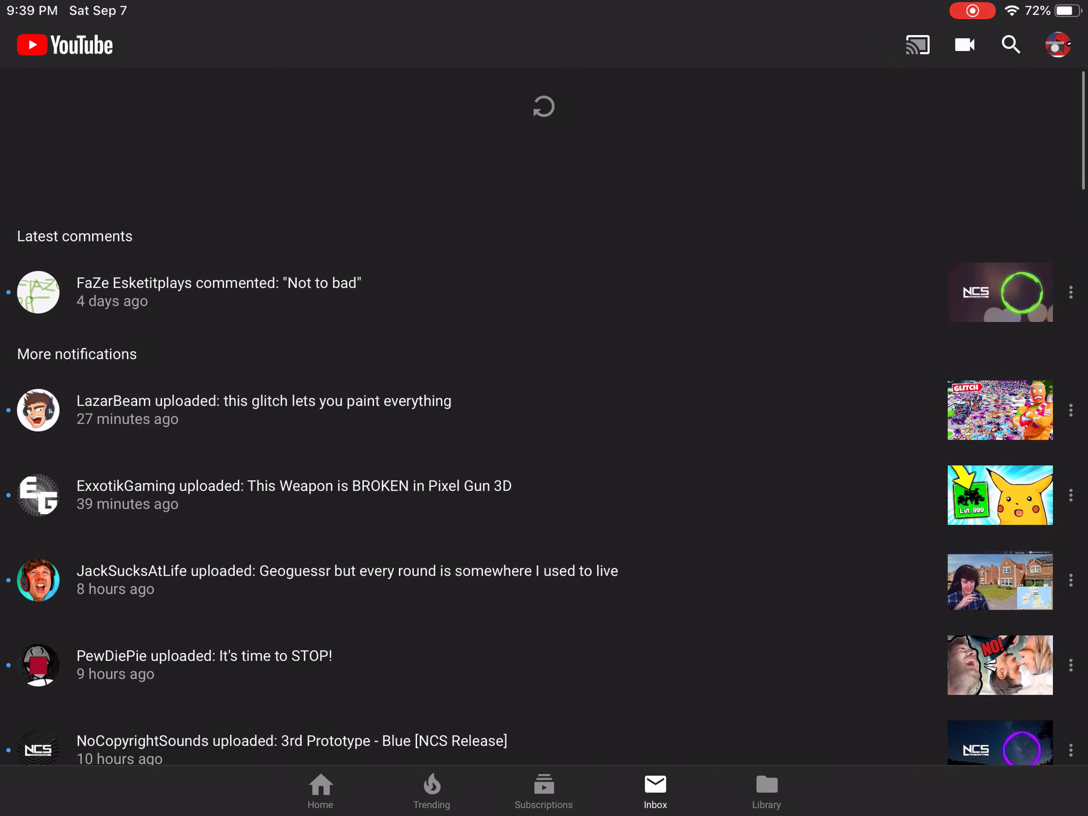
{"action": "left_click", "coordinate": [476, 745]}
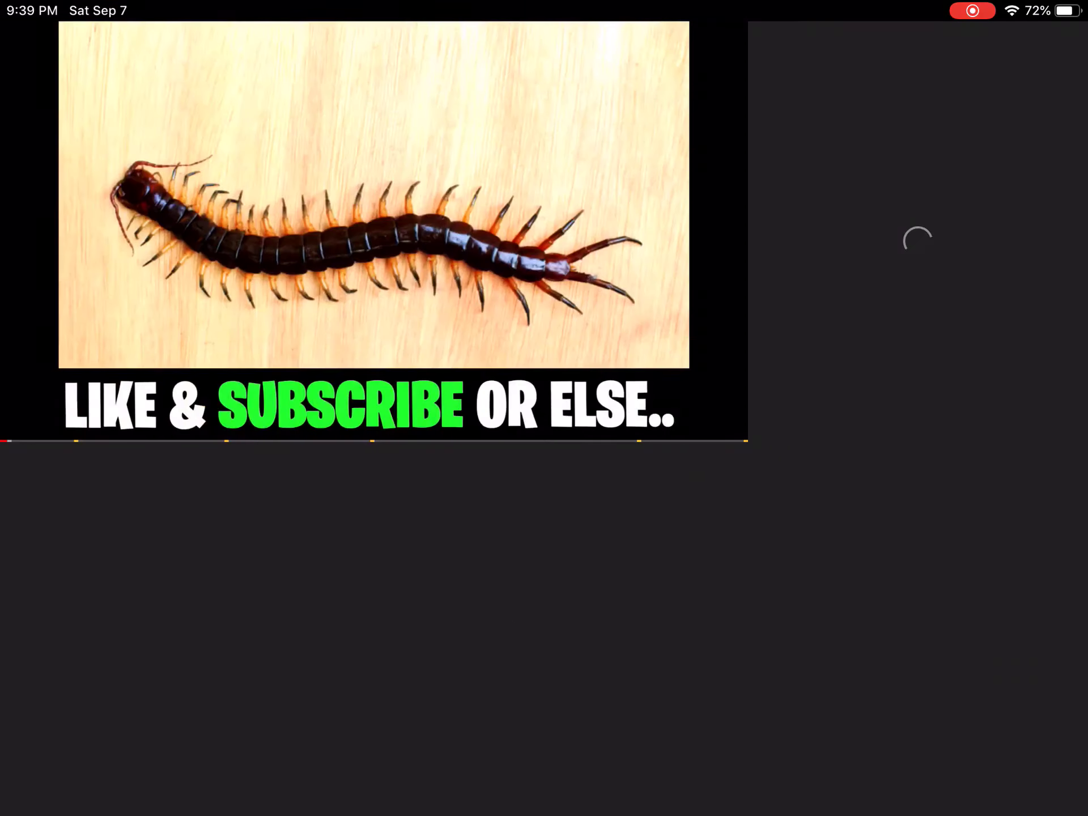
{"action": "left_click_drag", "start_coordinate": [375, 229], "coordinate": [765, 681]}
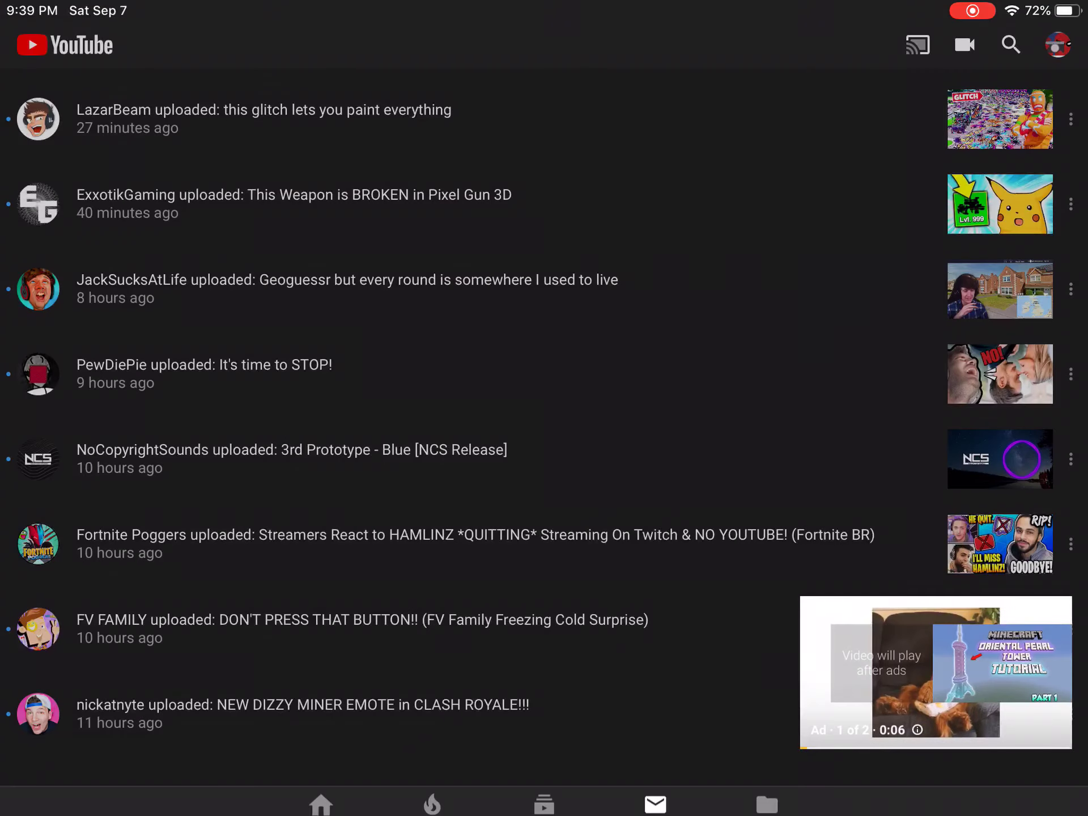
{"action": "left_click", "coordinate": [321, 792]}
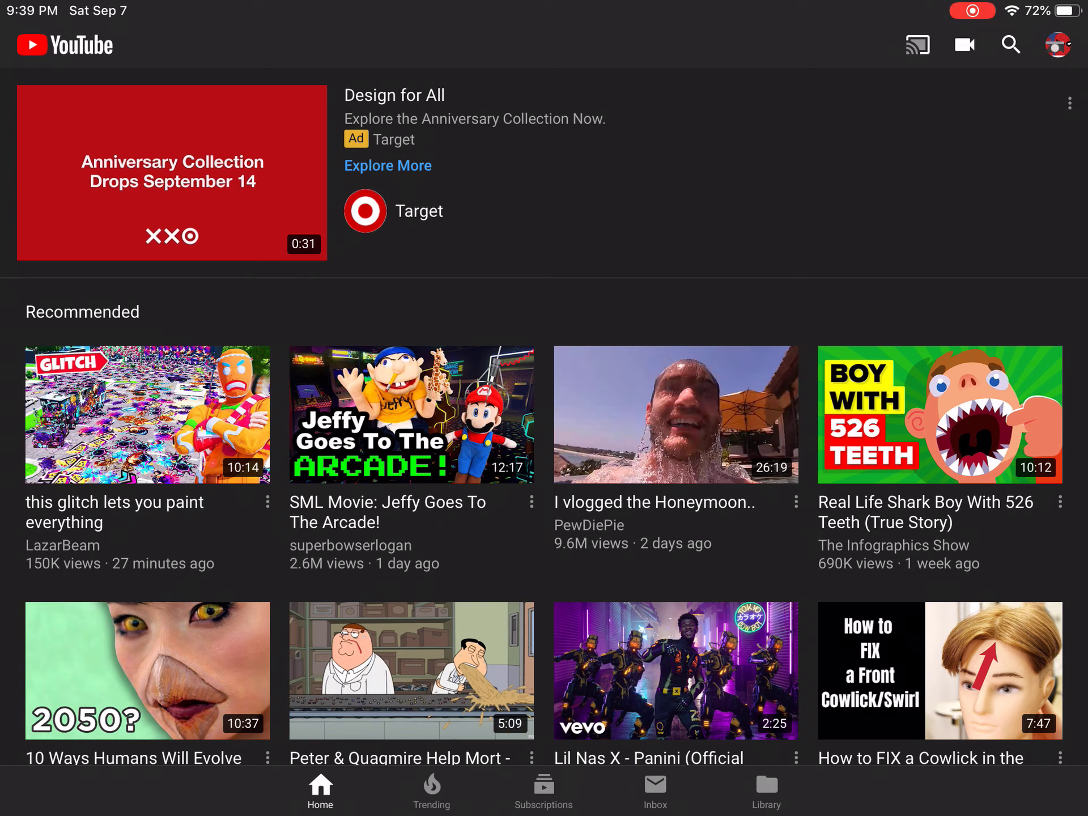
{"action": "scroll", "coordinate": [544, 426], "scroll_direction": "down", "scroll_amount": 2}
{"action": "scroll", "coordinate": [545, 425], "scroll_direction": "down", "scroll_amount": 3}
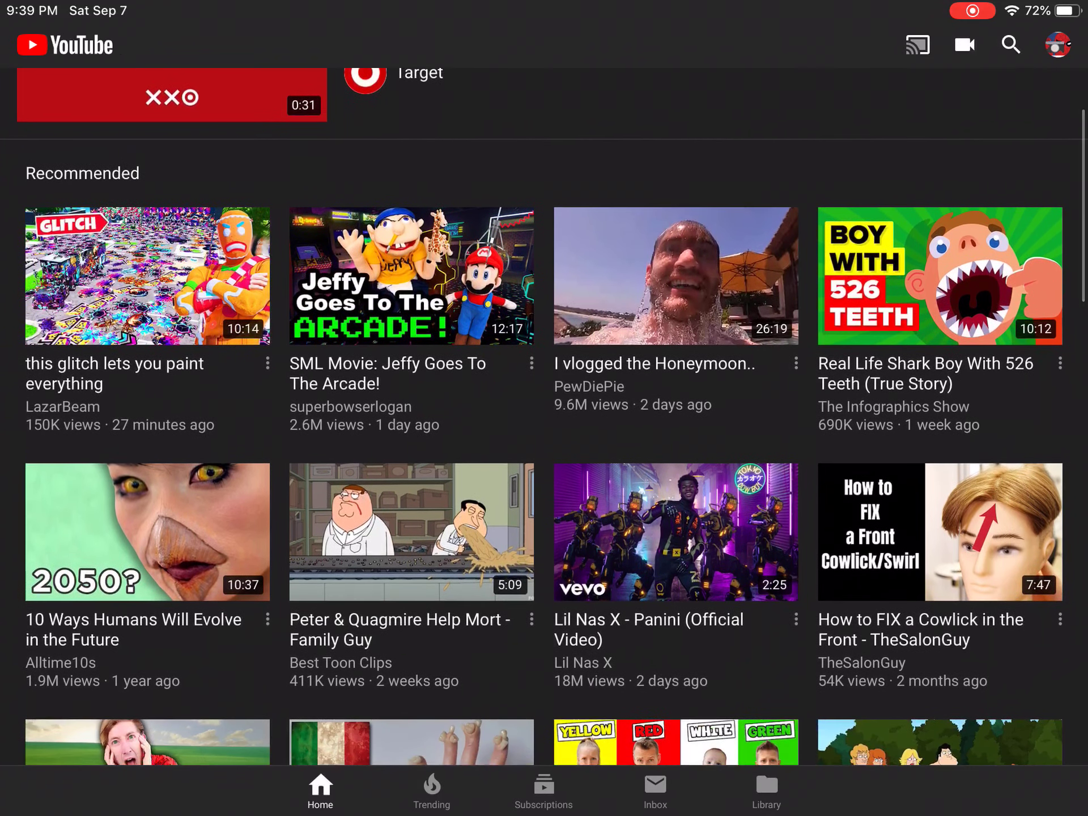
{"action": "scroll", "coordinate": [544, 425], "scroll_direction": "down", "scroll_amount": 5}
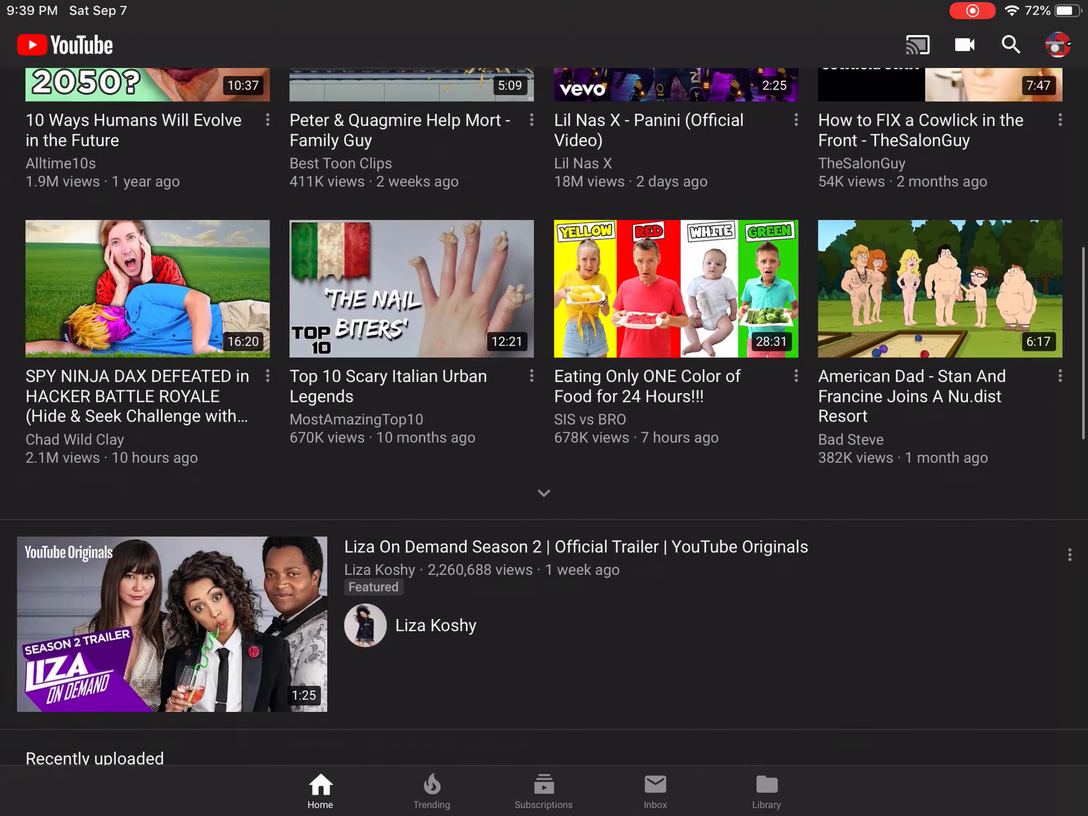